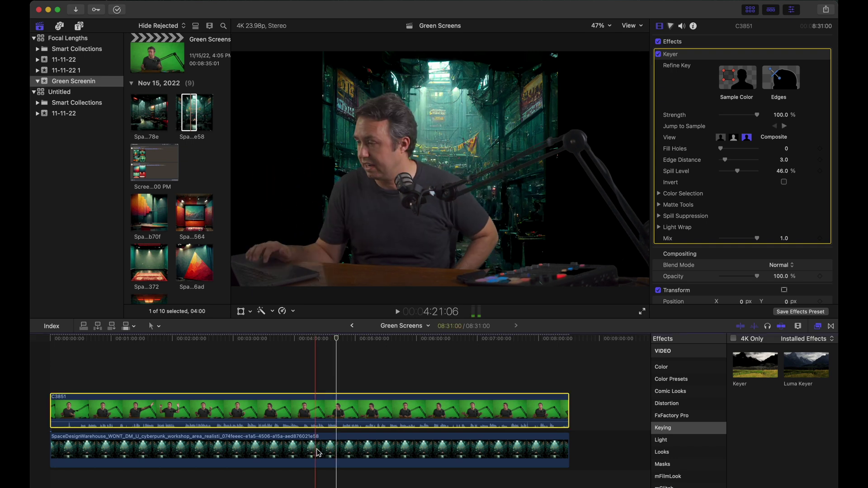
Scale the cyberpunk background to 189% and raise its Position Y to 916 px.
{"action": "left_click", "coordinate": [318, 451]}
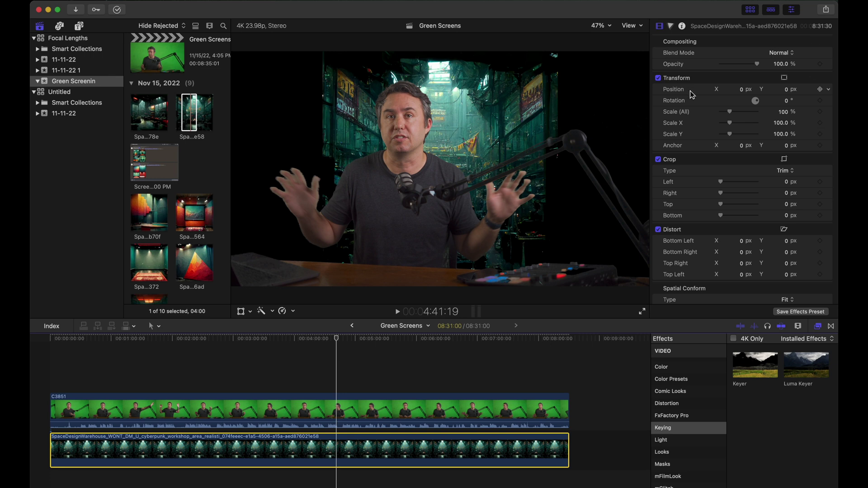
{"action": "left_click_drag", "start_coordinate": [730, 113], "coordinate": [733, 112]}
{"action": "left_click_drag", "start_coordinate": [687, 131], "coordinate": [746, 130]}
{"action": "left_click_drag", "start_coordinate": [774, 85], "coordinate": [787, 93]}
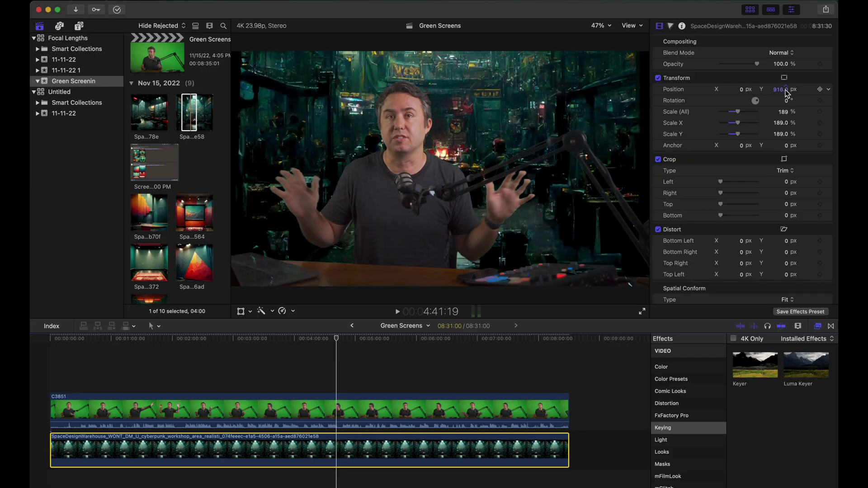
{"action": "left_click", "coordinate": [351, 396]}
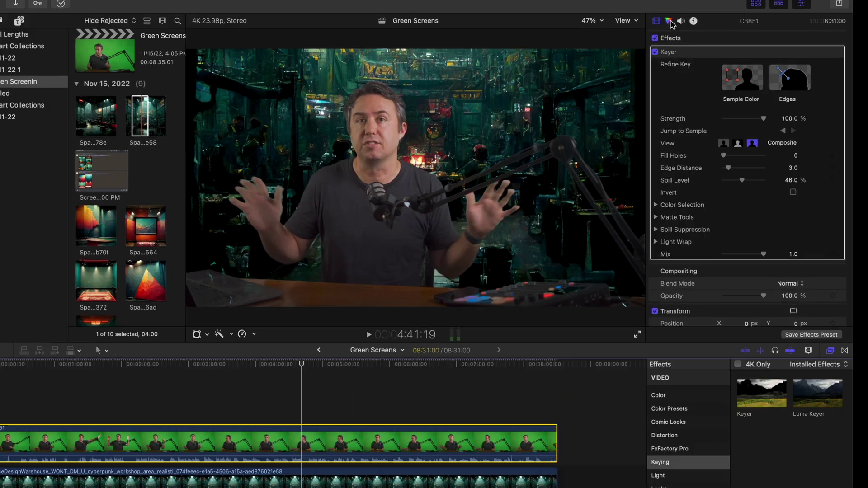
Grade the presenter's exposure with darker shadows, highlights at 15% and slightly lifted midtones.
{"action": "left_click", "coordinate": [670, 25]}
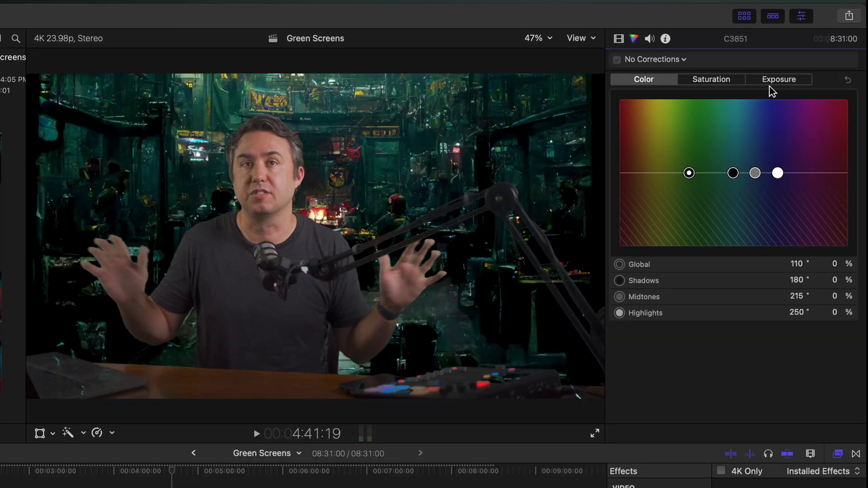
{"action": "left_click", "coordinate": [769, 84]}
{"action": "left_click_drag", "start_coordinate": [659, 187], "coordinate": [659, 191]}
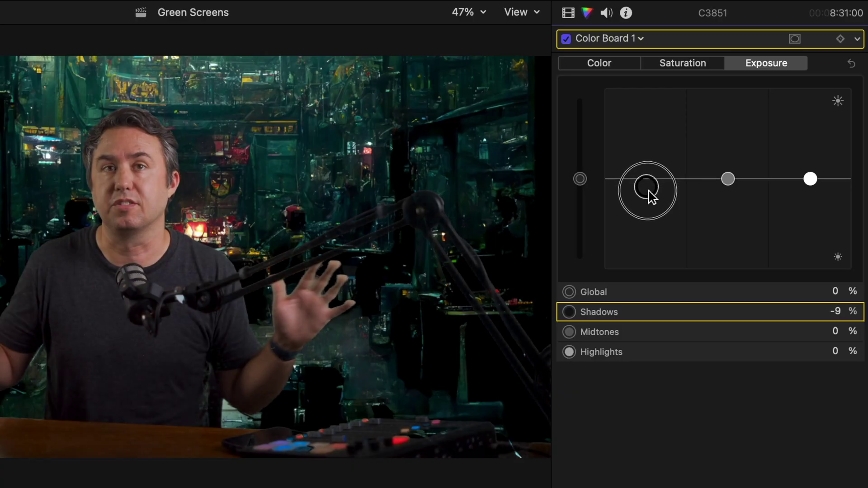
{"action": "left_click_drag", "start_coordinate": [810, 179], "coordinate": [810, 173]}
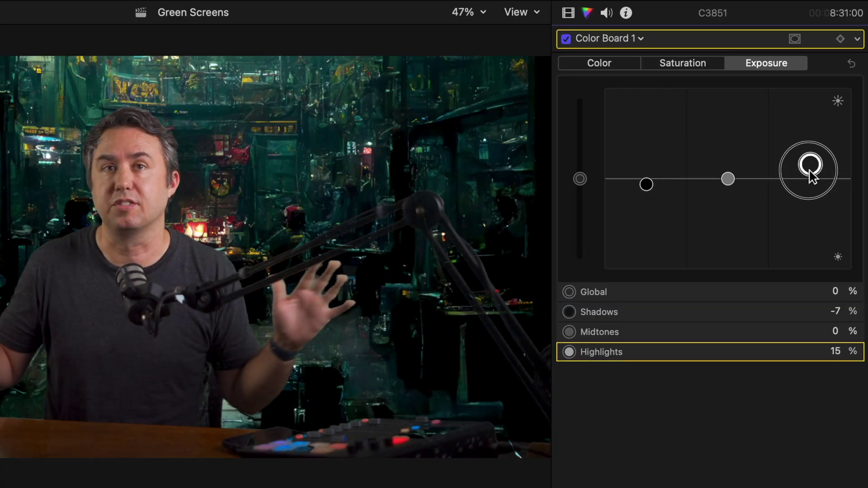
{"action": "left_click_drag", "start_coordinate": [727, 179], "coordinate": [730, 175]}
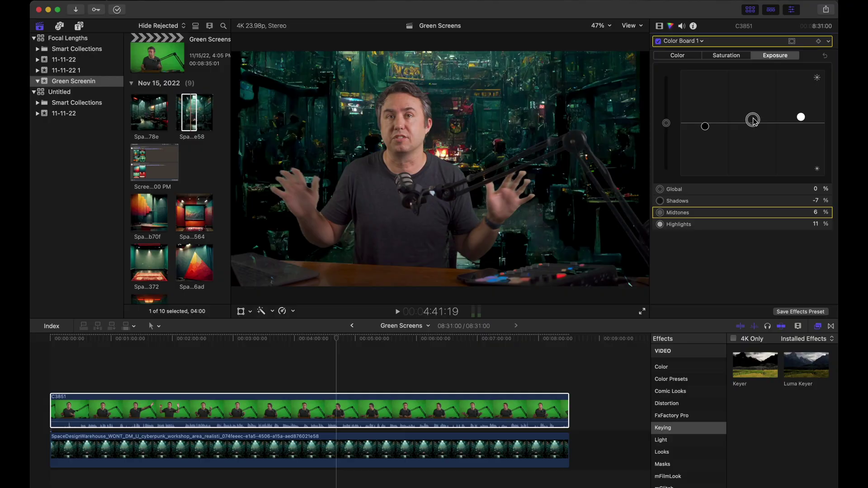
Select the background clip and bring up the Blur effects category.
{"action": "left_click", "coordinate": [332, 450]}
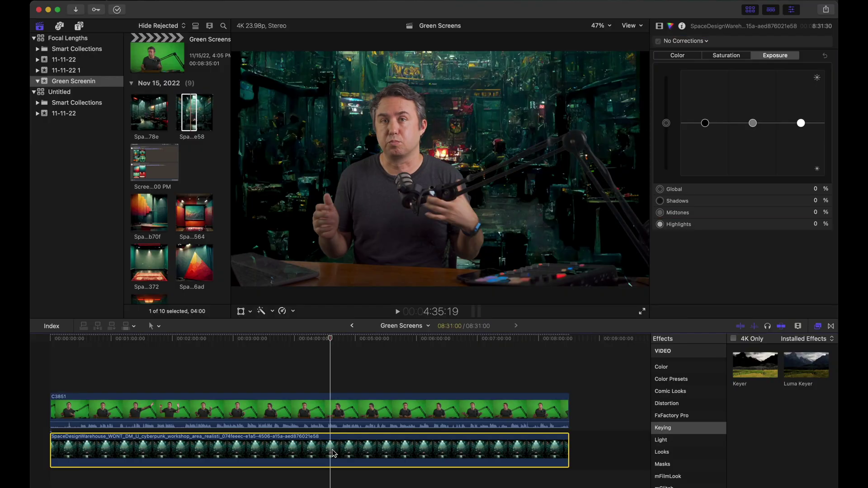
{"action": "scroll", "coordinate": [679, 392], "scroll_direction": "up", "scroll_amount": 1}
{"action": "scroll", "coordinate": [680, 392], "scroll_direction": "up", "scroll_amount": 3}
{"action": "left_click", "coordinate": [680, 385]}
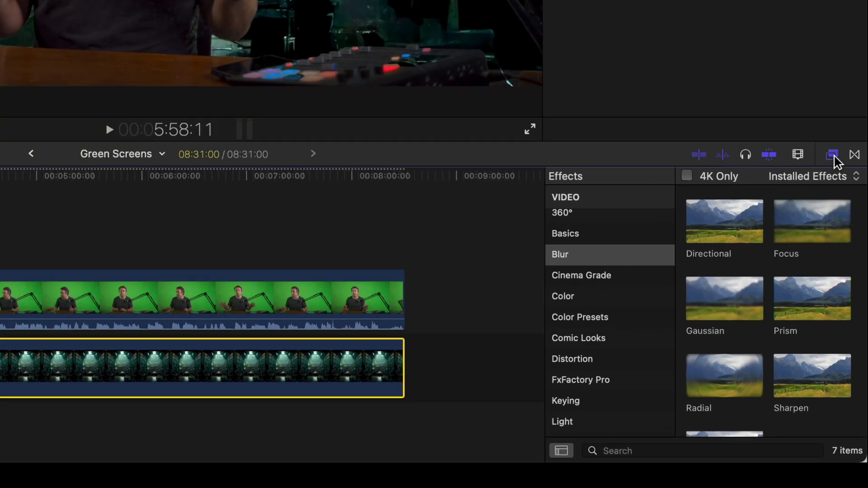
Apply a Gaussian blur to the cyberpunk background and lower its Amount to about 10.
{"action": "left_click", "coordinate": [834, 156]}
{"action": "left_click", "coordinate": [833, 156]}
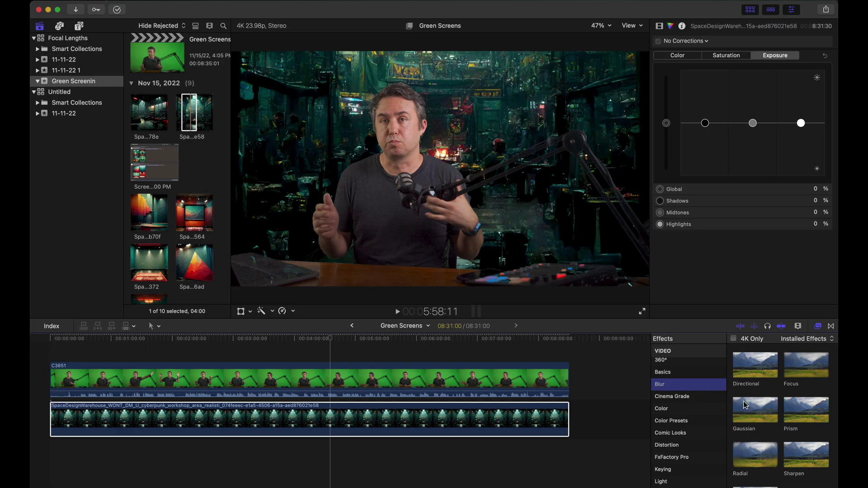
{"action": "left_click_drag", "start_coordinate": [724, 298], "coordinate": [295, 320]}
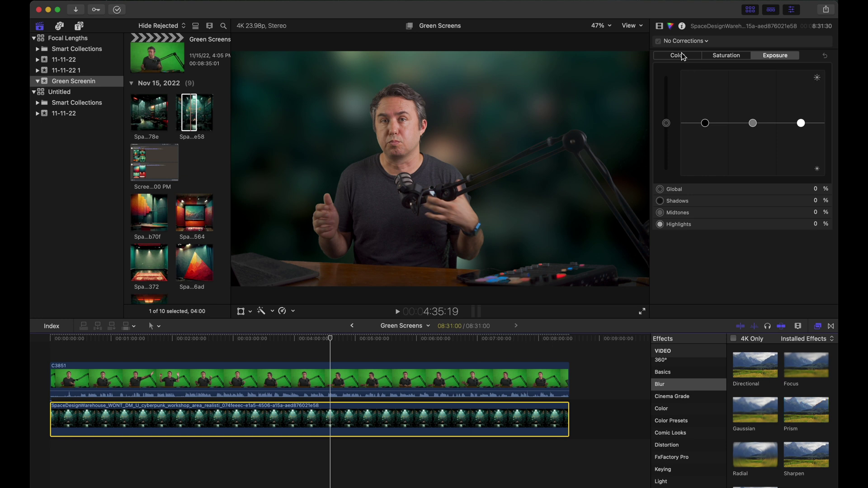
{"action": "left_click", "coordinate": [659, 26]}
{"action": "mouse_move", "coordinate": [740, 68]}
{"action": "left_mouse_down"}
{"action": "mouse_move", "coordinate": [719, 64]}
{"action": "mouse_move", "coordinate": [725, 72]}
{"action": "left_mouse_up"}
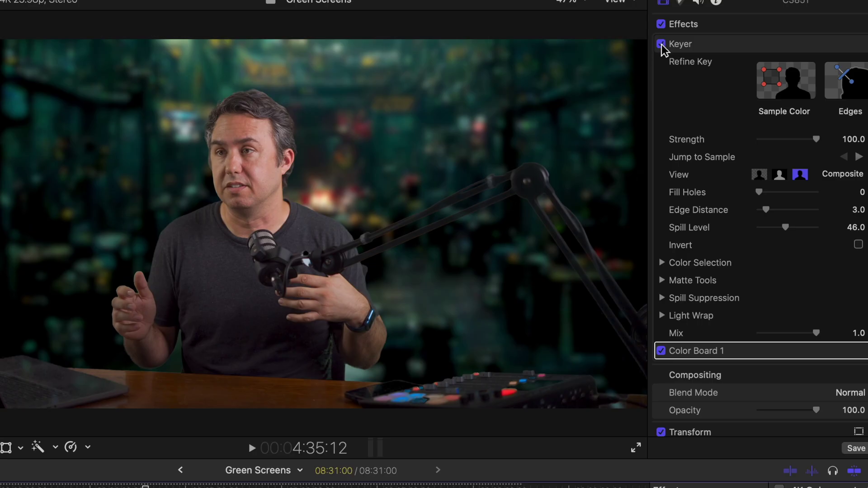
{"action": "left_click", "coordinate": [660, 44]}
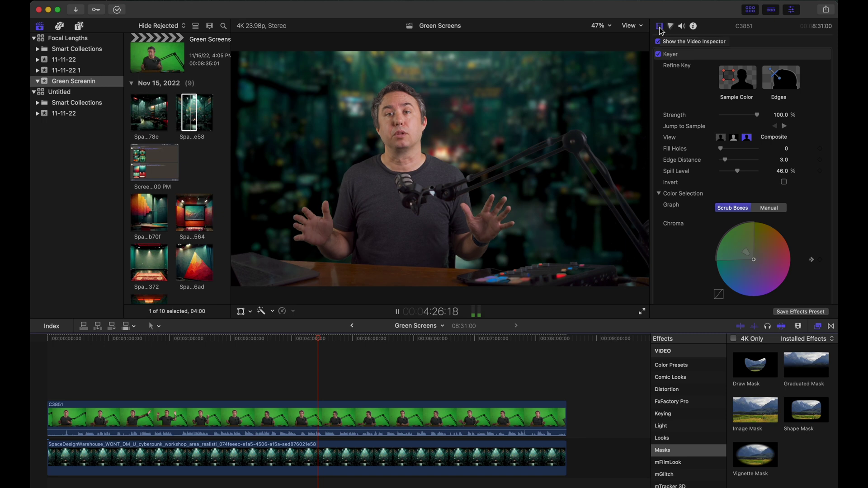
Raise the keyer's Chroma Rolloff to 59.4%, play back the composite, and preview the red studio image.
{"action": "scroll", "coordinate": [676, 165], "scroll_direction": "down", "scroll_amount": 5}
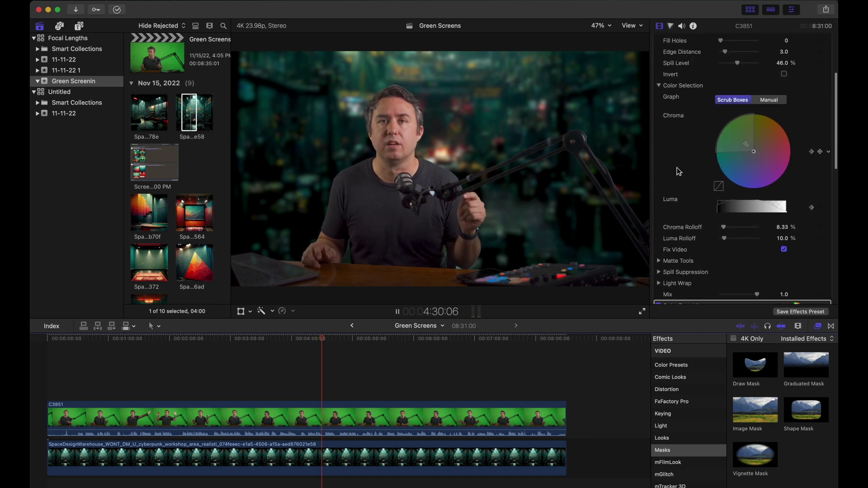
{"action": "scroll", "coordinate": [678, 171], "scroll_direction": "down", "scroll_amount": 6}
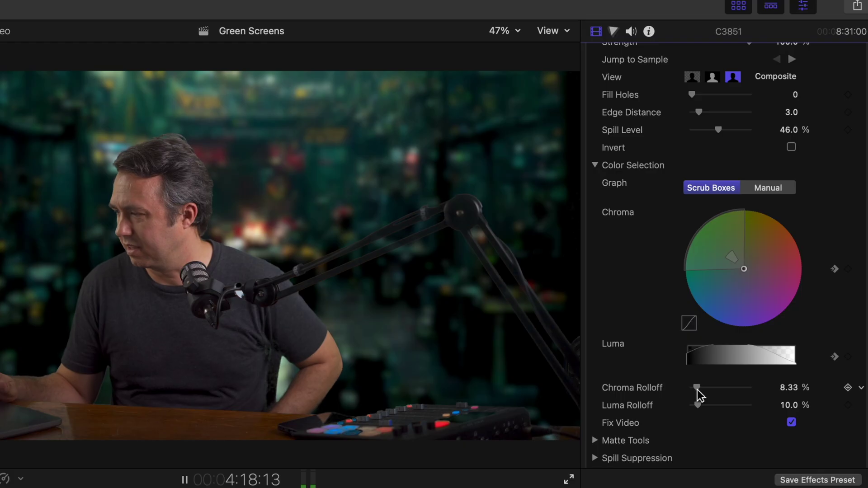
{"action": "left_click_drag", "start_coordinate": [699, 389], "coordinate": [720, 389]}
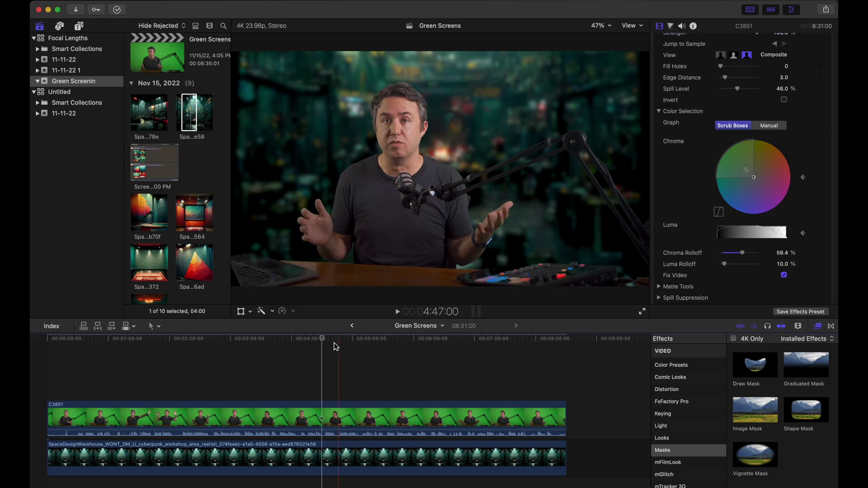
{"action": "left_click", "coordinate": [280, 381]}
{"action": "key", "text": "space"}
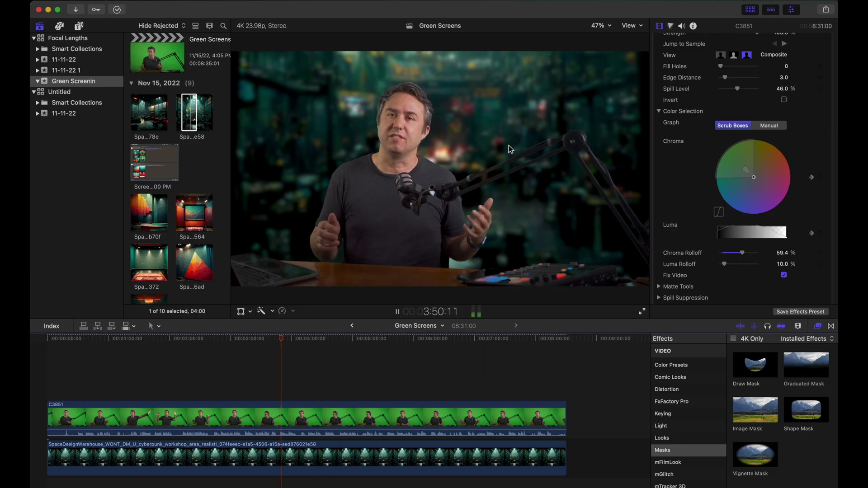
{"action": "left_click", "coordinate": [211, 221]}
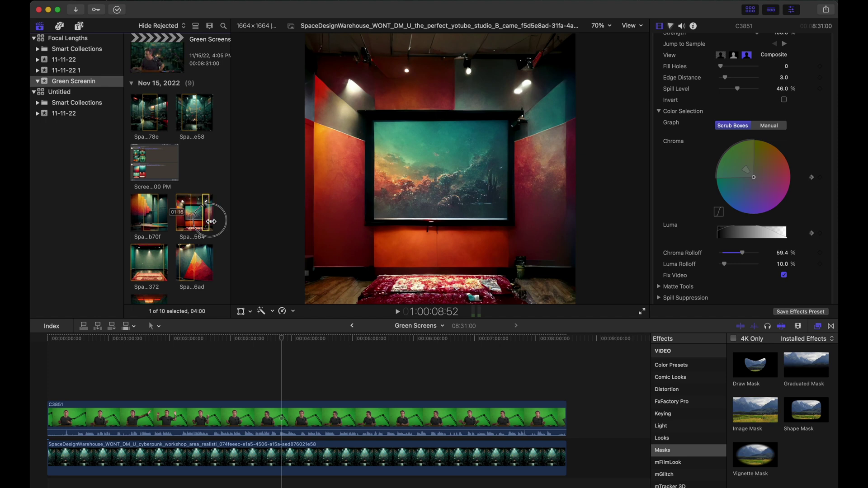
Replace the background with the red studio image, retimed to fit, scaled to 187% at Y 806 px.
{"action": "left_click_drag", "start_coordinate": [211, 221], "coordinate": [250, 445]}
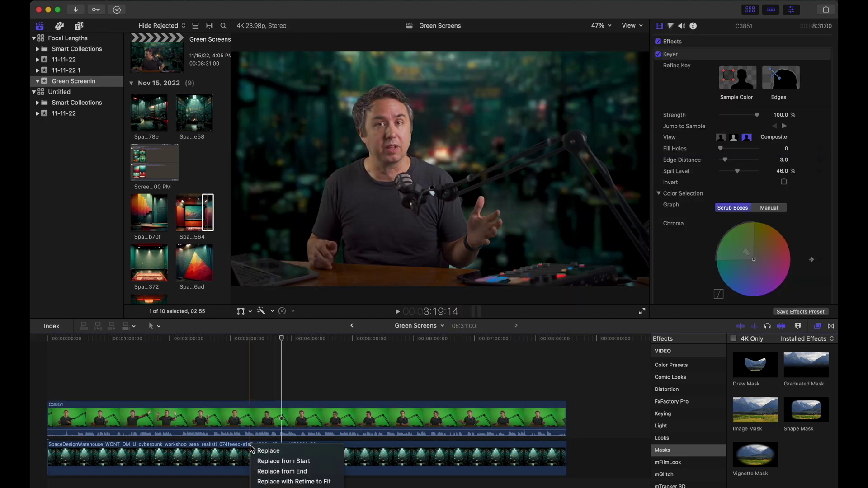
{"action": "left_click", "coordinate": [276, 482]}
{"action": "left_click_drag", "start_coordinate": [729, 113], "coordinate": [739, 112]}
{"action": "left_click_drag", "start_coordinate": [780, 89], "coordinate": [780, 96]}
Apply a Gaussian blur to the studio background and play back the new composite.
{"action": "scroll", "coordinate": [687, 406], "scroll_direction": "up", "scroll_amount": 3}
{"action": "left_click", "coordinate": [659, 399]}
{"action": "left_click_drag", "start_coordinate": [754, 409], "coordinate": [542, 457]}
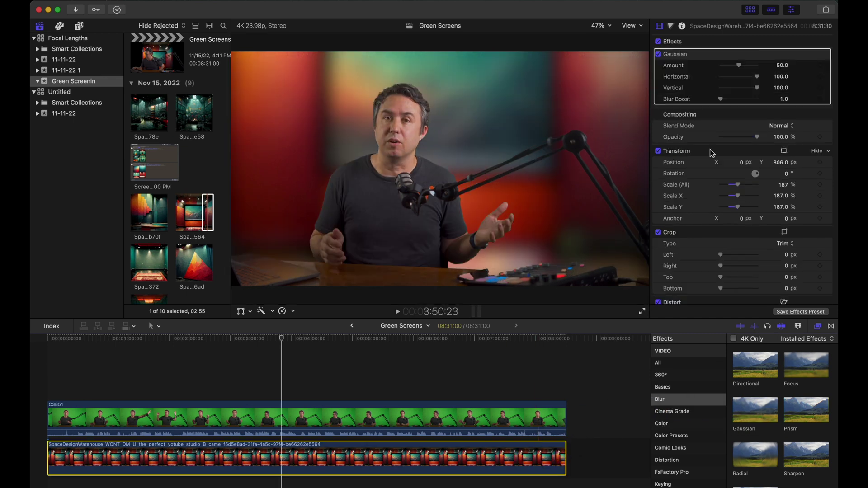
{"action": "key", "text": "space"}
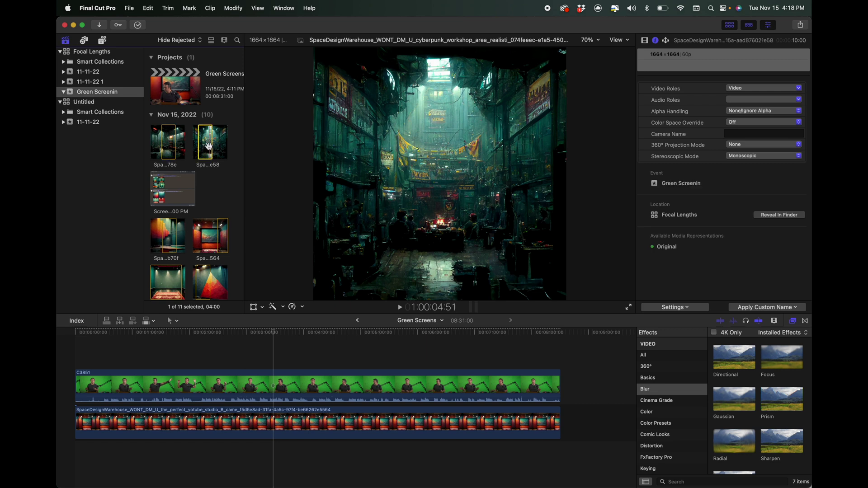
Drop the background image onto the background clip, add a Gaussian blur, and shift its Position Y.
{"action": "left_click_drag", "start_coordinate": [212, 261], "coordinate": [204, 425]}
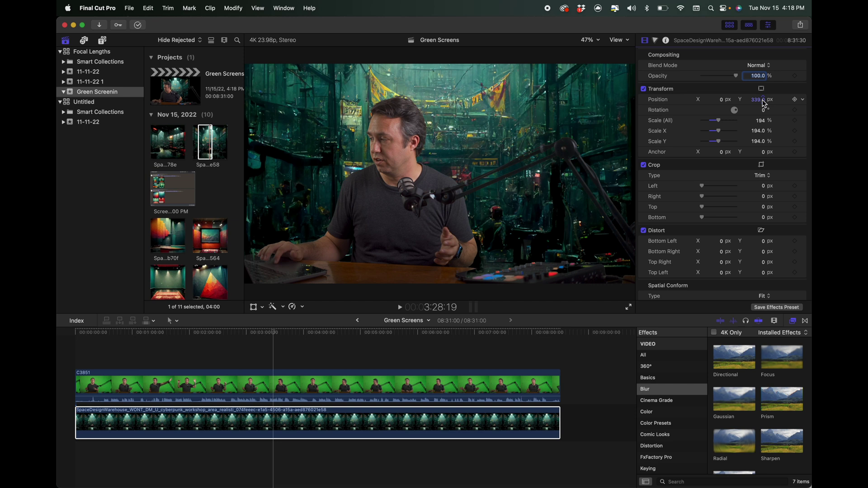
{"action": "double_click", "coordinate": [734, 398]}
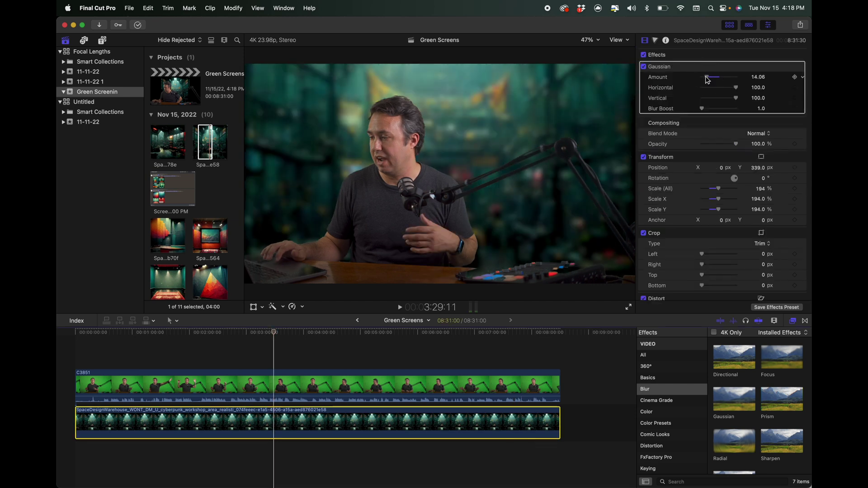
{"action": "left_click_drag", "start_coordinate": [758, 167], "coordinate": [757, 168]}
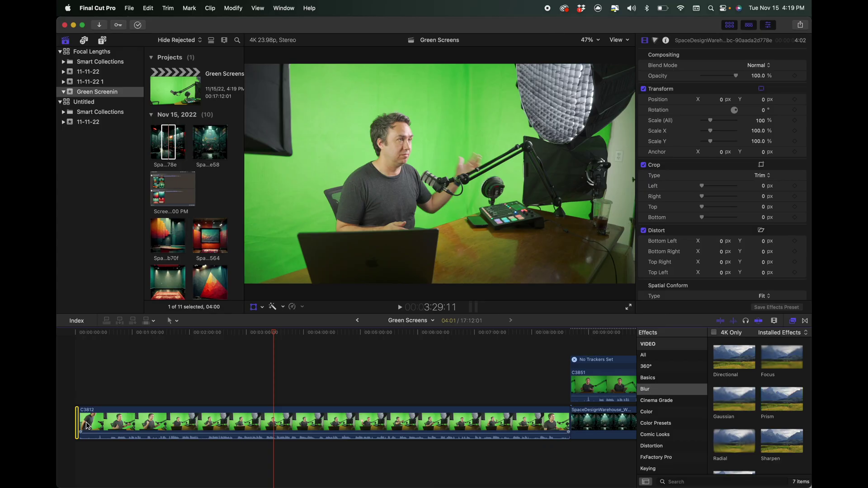
Stack clip C3812 above its background and apply the Keyer to remove the green.
{"action": "left_click_drag", "start_coordinate": [87, 414], "coordinate": [87, 388]}
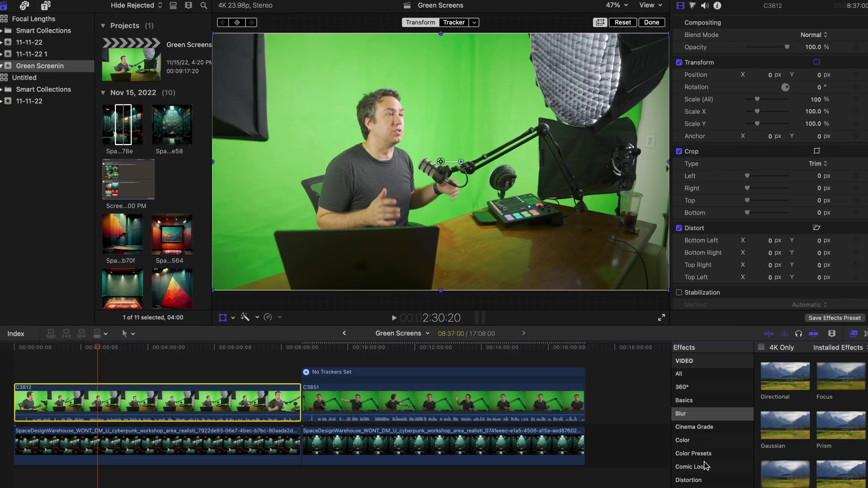
{"action": "scroll", "coordinate": [705, 466], "scroll_direction": "down", "scroll_amount": 2}
{"action": "left_click", "coordinate": [694, 479]}
{"action": "left_click_drag", "start_coordinate": [785, 377], "coordinate": [225, 414]}
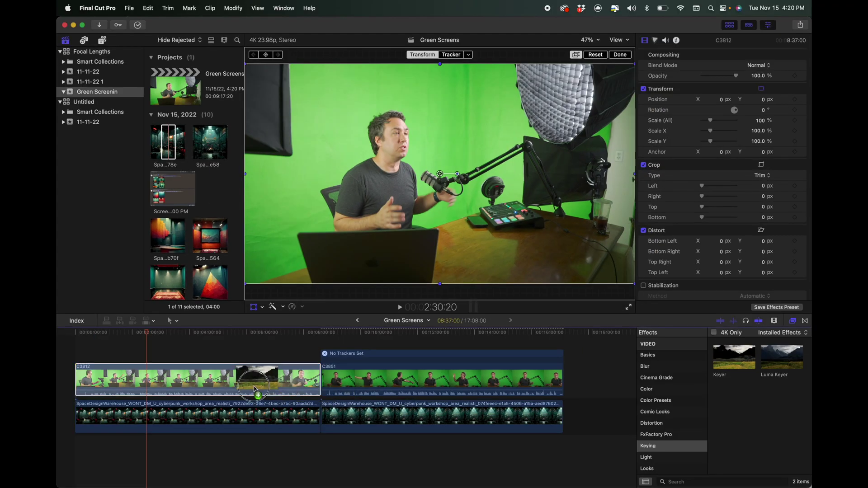
{"action": "left_click_drag", "start_coordinate": [256, 389], "coordinate": [255, 389]}
Scale the cyberpunk background to 176%, shrink C3812 to 125%, and apply a Draw Mask to C3812.
{"action": "left_click", "coordinate": [255, 414]}
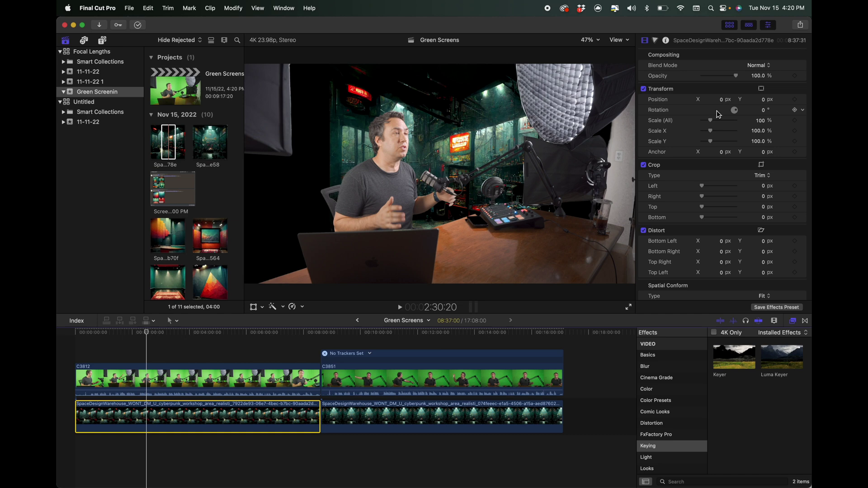
{"action": "left_click_drag", "start_coordinate": [712, 126], "coordinate": [717, 126]}
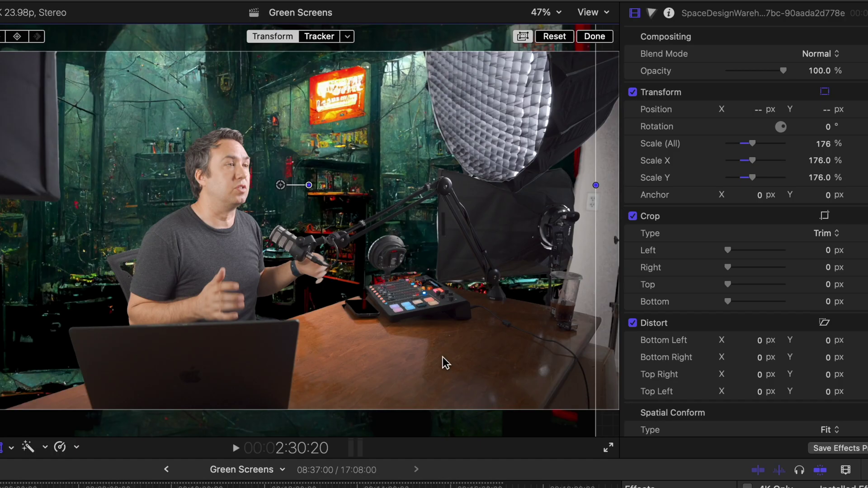
{"action": "left_click", "coordinate": [556, 243]}
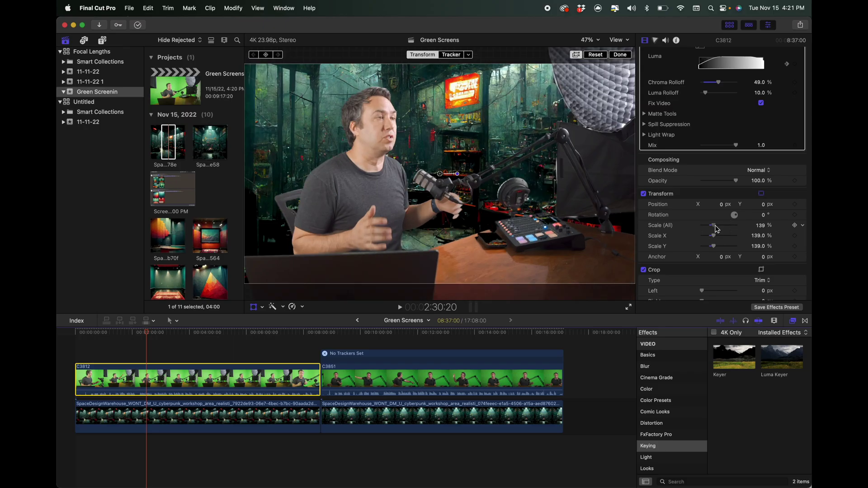
{"action": "left_click_drag", "start_coordinate": [716, 229], "coordinate": [716, 229]}
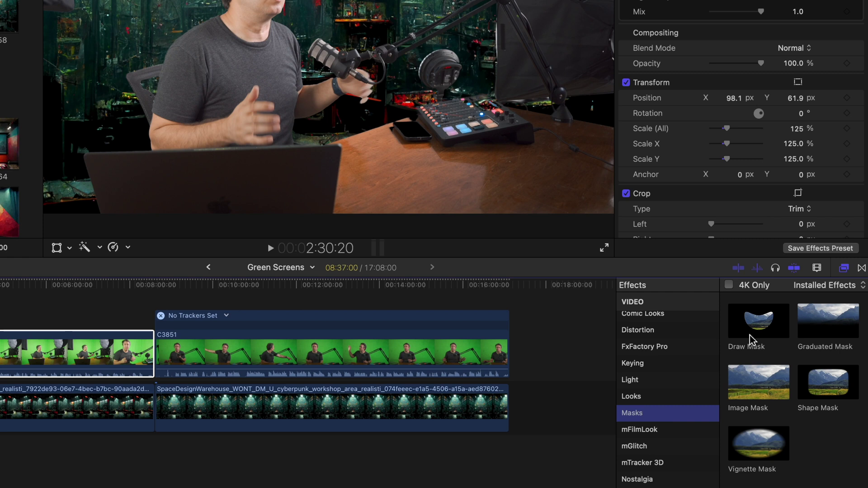
{"action": "mouse_move", "coordinate": [750, 339]}
{"action": "left_mouse_down"}
{"action": "mouse_move", "coordinate": [222, 305]}
{"action": "mouse_move", "coordinate": [68, 347]}
{"action": "left_mouse_up"}
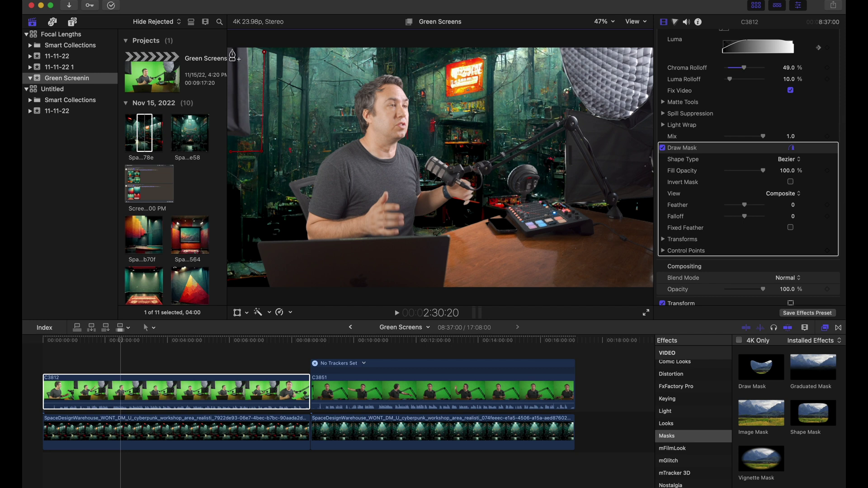
Close and invert the draw mask on C3812, then select C3812 together with its background.
{"action": "left_click", "coordinate": [232, 154]}
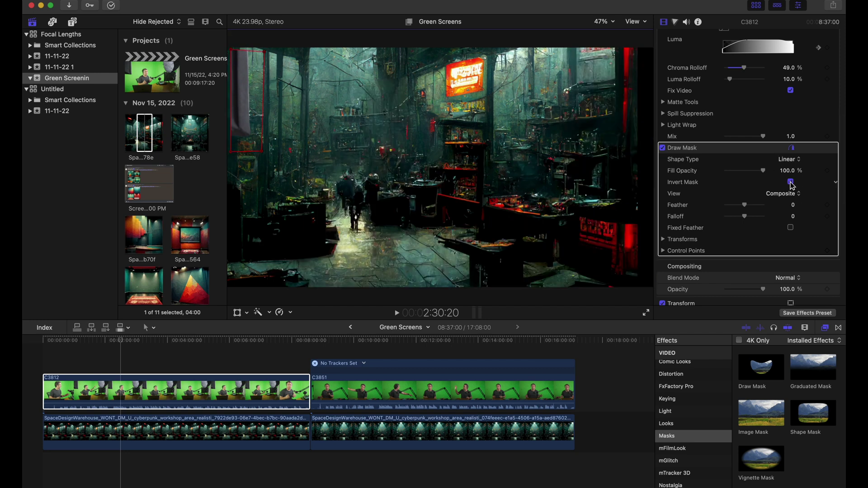
{"action": "left_click", "coordinate": [790, 182]}
{"action": "left_click", "coordinate": [183, 340]}
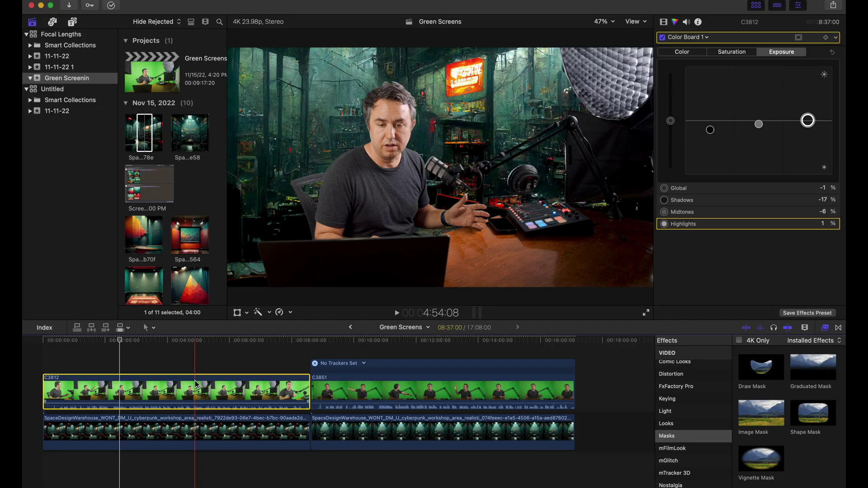
{"action": "left_click", "coordinate": [201, 428], "text": "super"}
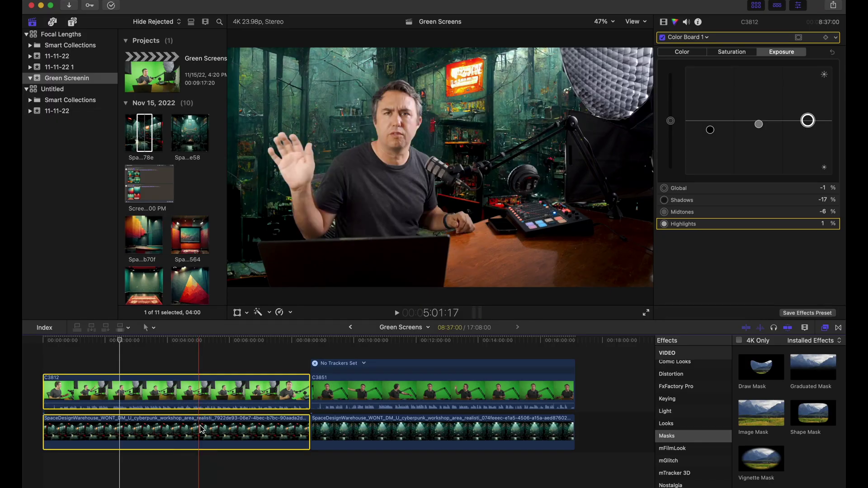
Combine the first clip pair into a compound clip named 'B cam'.
{"action": "right_click", "coordinate": [201, 429]}
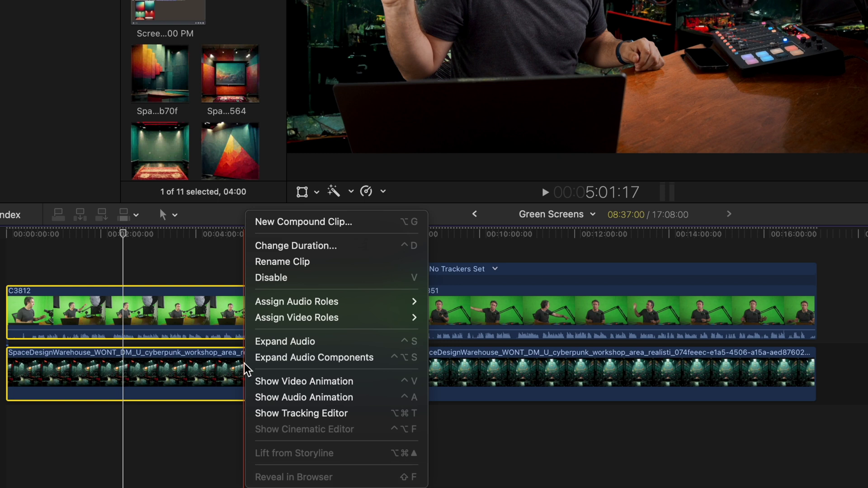
{"action": "left_click", "coordinate": [342, 225]}
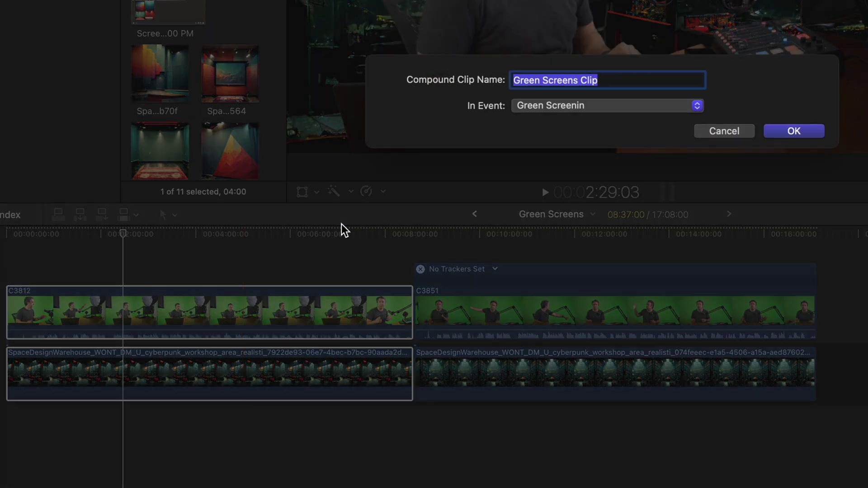
{"action": "type", "text": "B cam"}
{"action": "key", "text": "Return"}
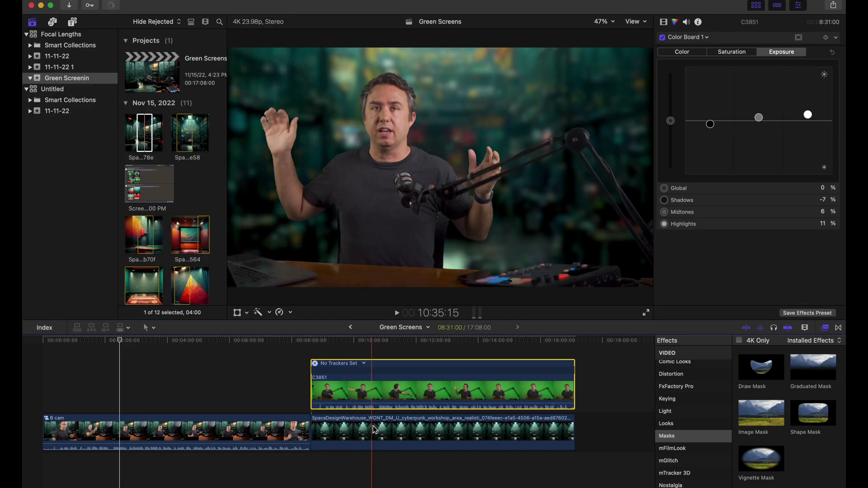
Combine the second clip pair into a compound clip named 'A cam'.
{"action": "right_click", "coordinate": [375, 430]}
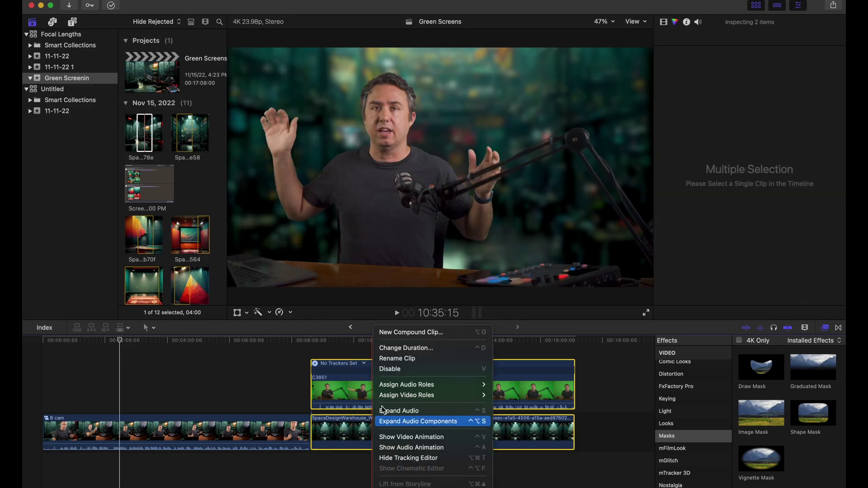
{"action": "left_click", "coordinate": [427, 333]}
{"action": "key", "text": "Return"}
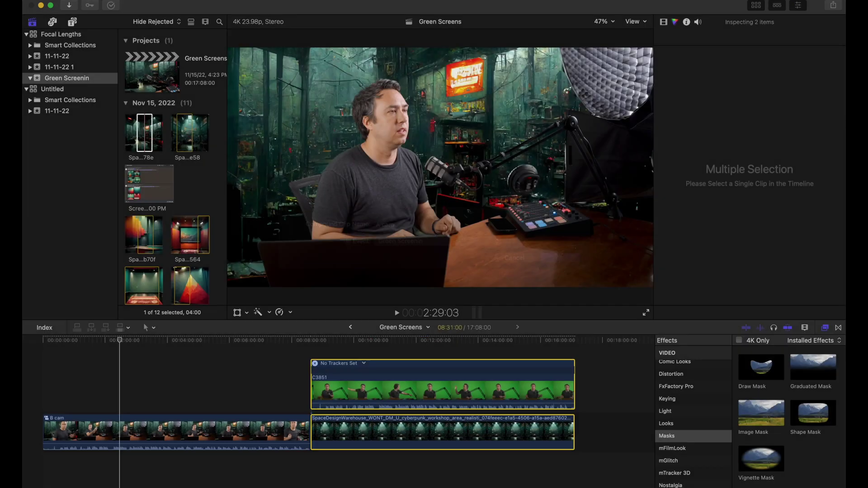
{"action": "scroll", "coordinate": [247, 300], "scroll_direction": "up", "scroll_amount": 2}
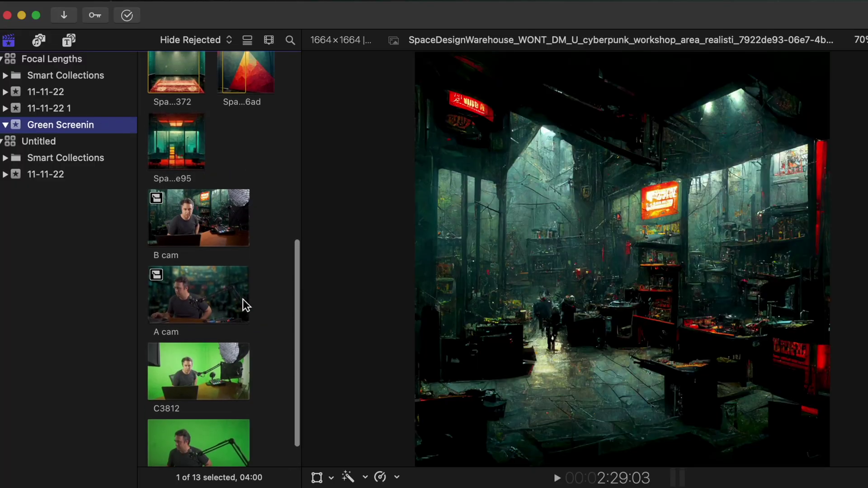
Create an audio-synced multicam clip from A cam and B cam, then select Untitled Multicam Clip.
{"action": "left_click", "coordinate": [241, 298]}
{"action": "left_click", "coordinate": [218, 231], "text": "super"}
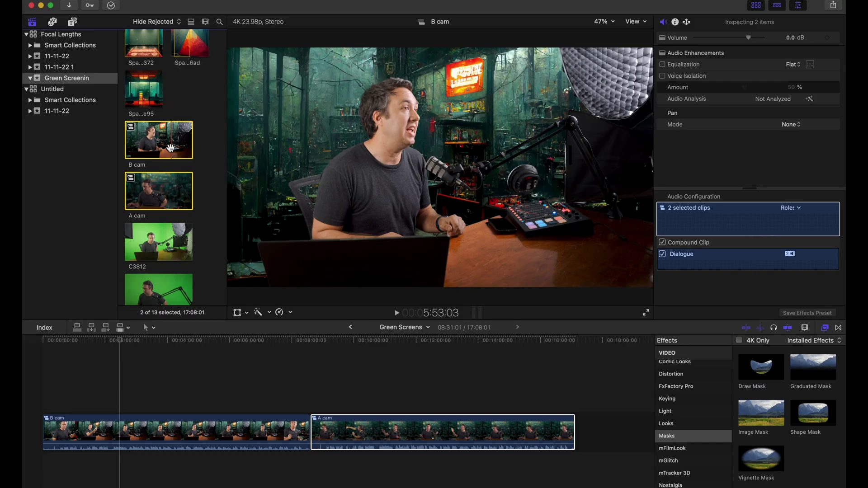
{"action": "right_click", "coordinate": [221, 235]}
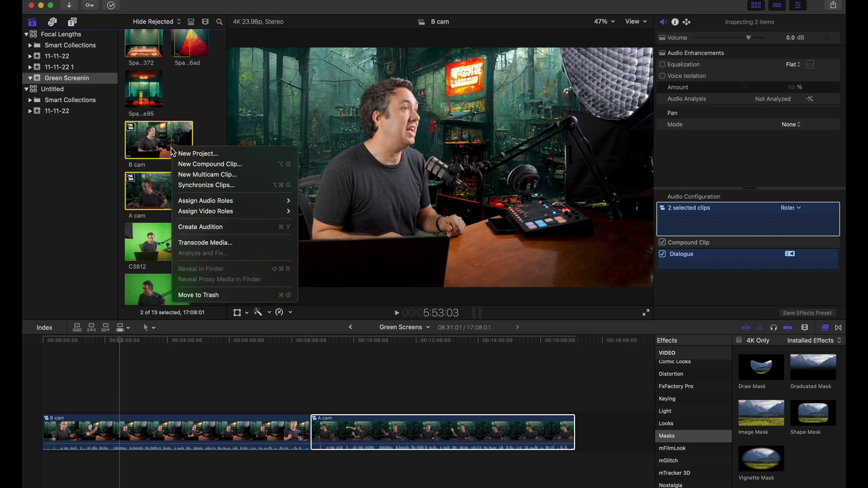
{"action": "left_click", "coordinate": [236, 176]}
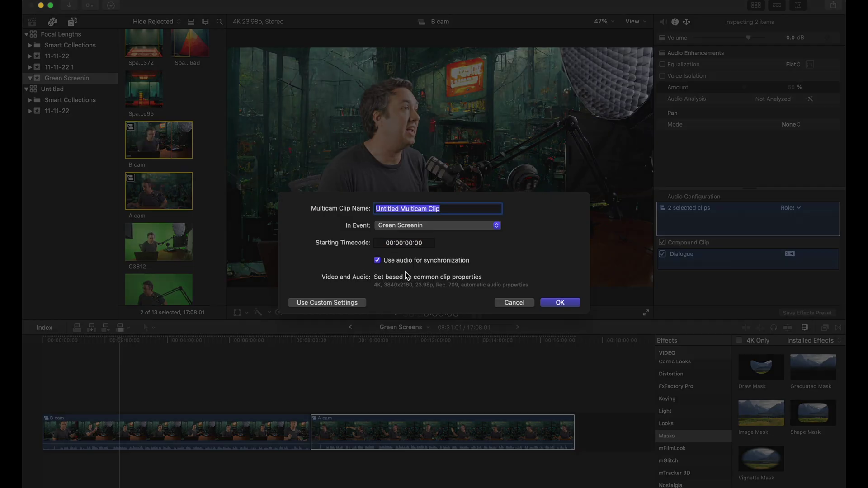
{"action": "key", "text": "Return"}
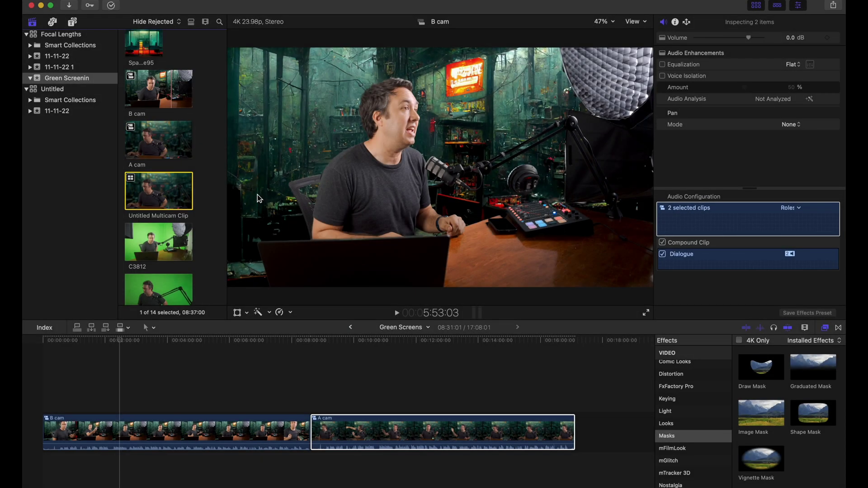
{"action": "left_click", "coordinate": [156, 192]}
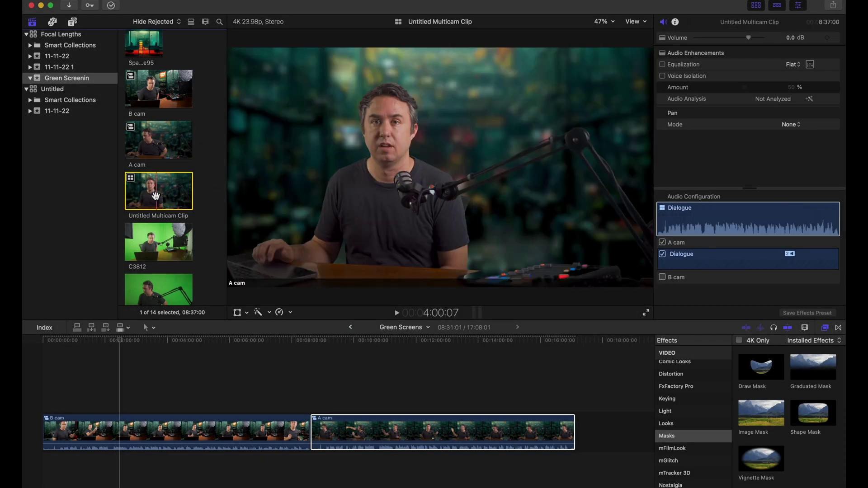